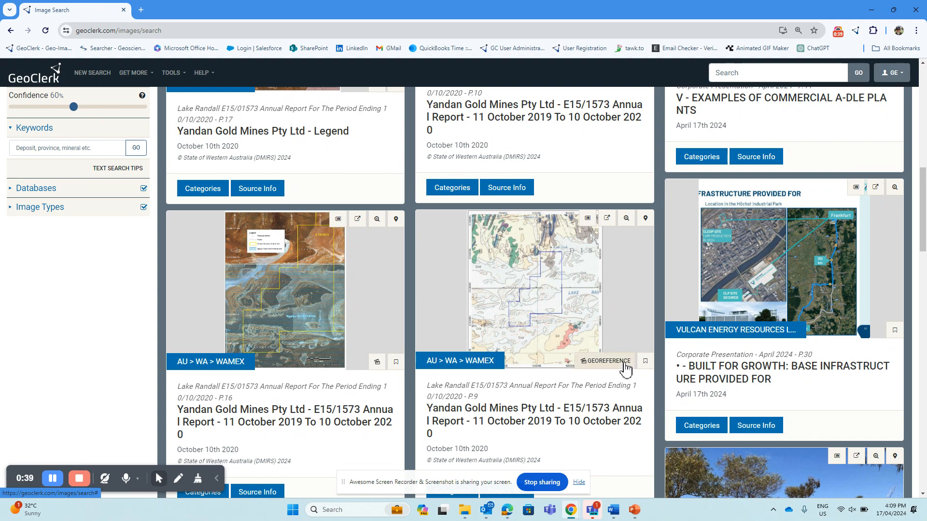
# - Open the page 9 geology map from the Lake Randall E15/01573 annual report for georeferencing and make its overlay more transparent
pyautogui.click(608, 362)
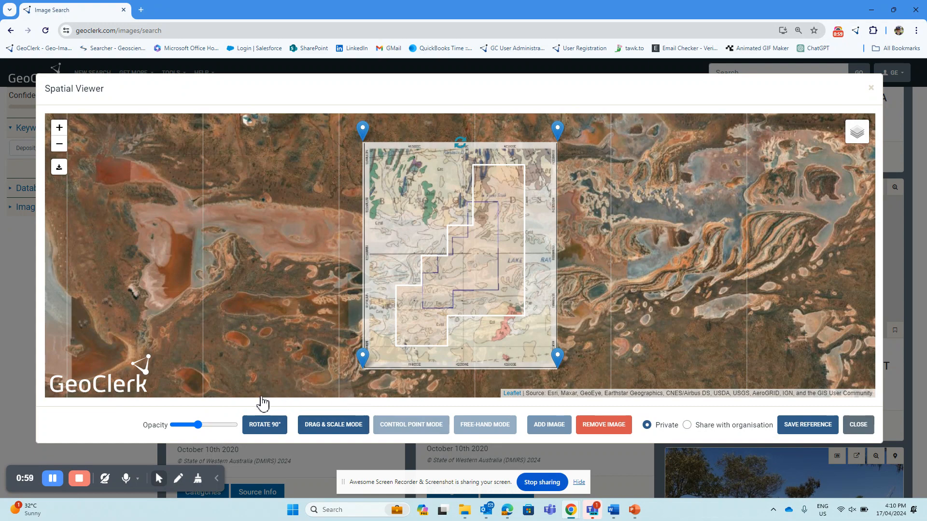
pyautogui.moveTo(198, 427)
pyautogui.mouseDown()
pyautogui.moveTo(177, 426)
pyautogui.moveTo(239, 430)
pyautogui.moveTo(162, 431)
pyautogui.moveTo(207, 431)
pyautogui.mouseUp()
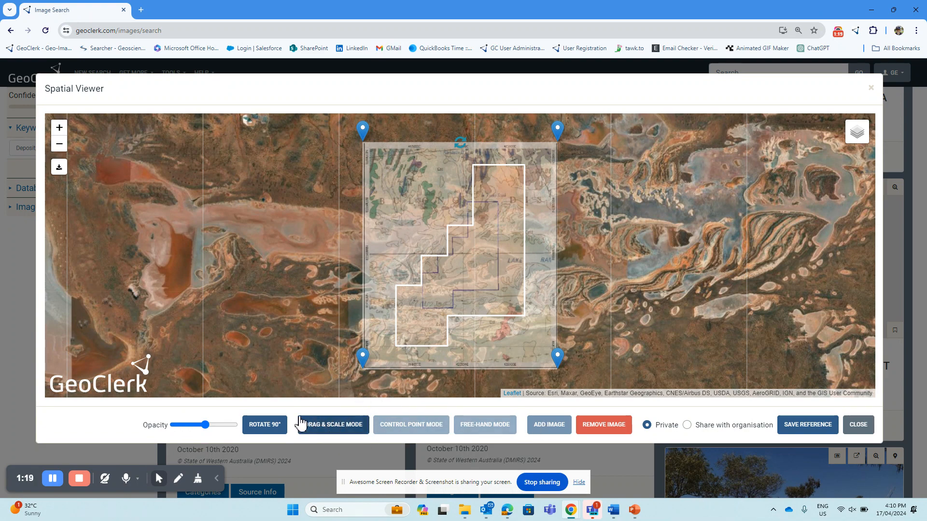
# - Rotate the overlaid map image in 90° increments through a full turn back to upright
pyautogui.click(268, 427)
pyautogui.click(270, 431)
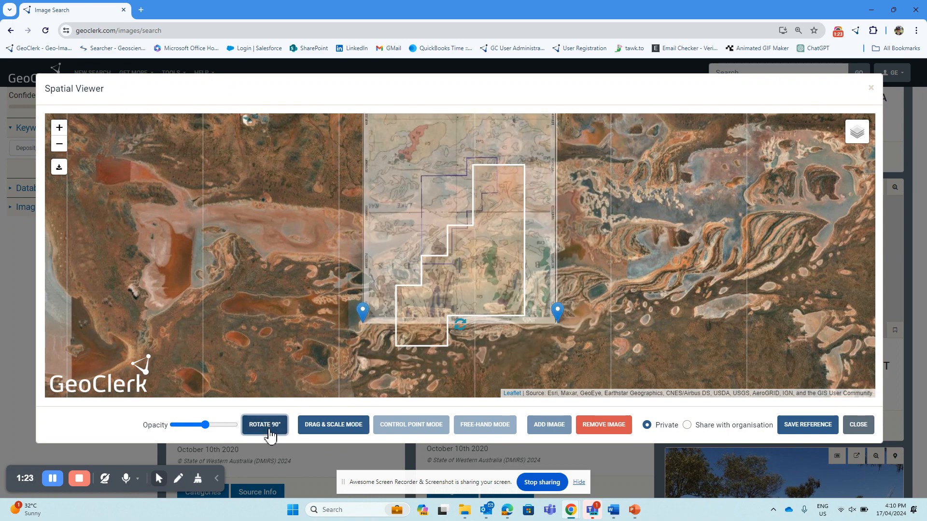
pyautogui.click(269, 431)
pyautogui.click(270, 431)
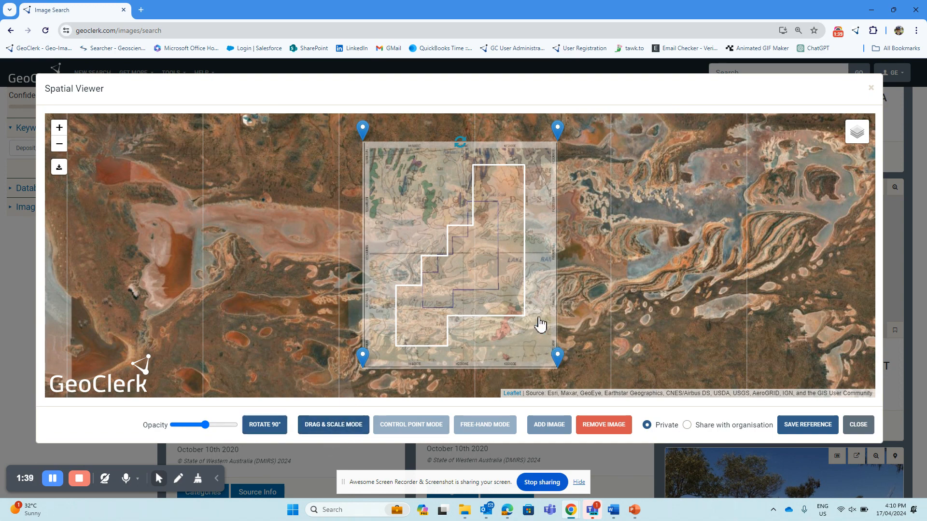
# - Move and enlarge the map image so its purple tenement outline matches the white boundary on the satellite map
pyautogui.moveTo(542, 325); pyautogui.dragTo(562, 280)
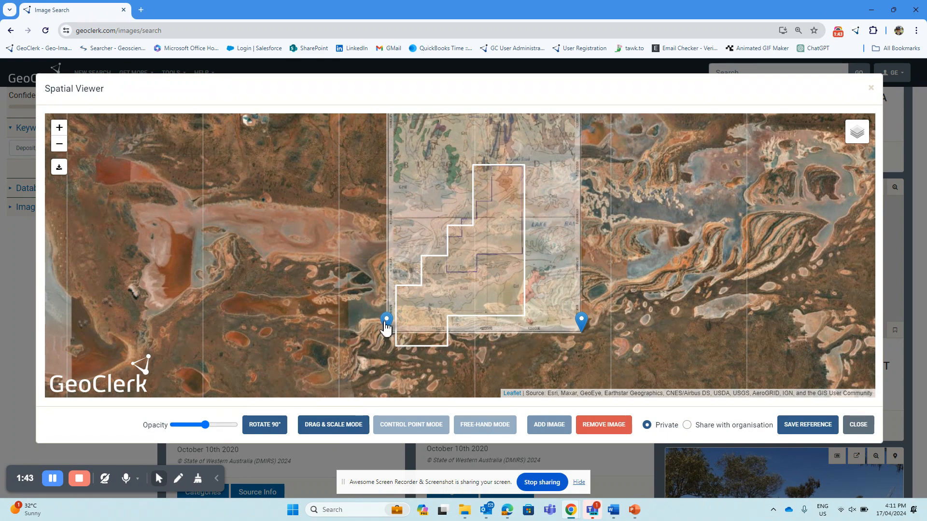
pyautogui.moveTo(385, 324); pyautogui.dragTo(292, 372)
pyautogui.moveTo(575, 271); pyautogui.dragTo(552, 308)
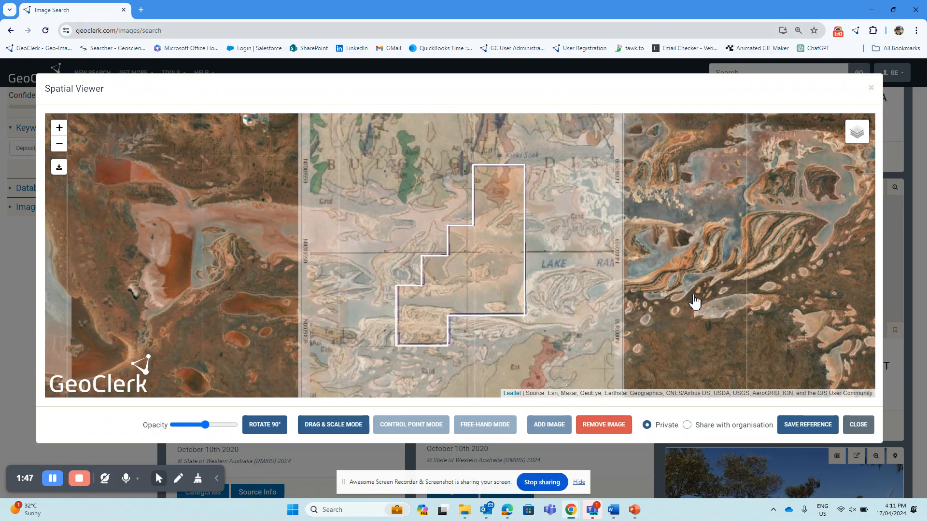
# - Shrink the map image by its corners and shift it northwest, off the white tenement boundary
pyautogui.scroll(-2, 695, 302)
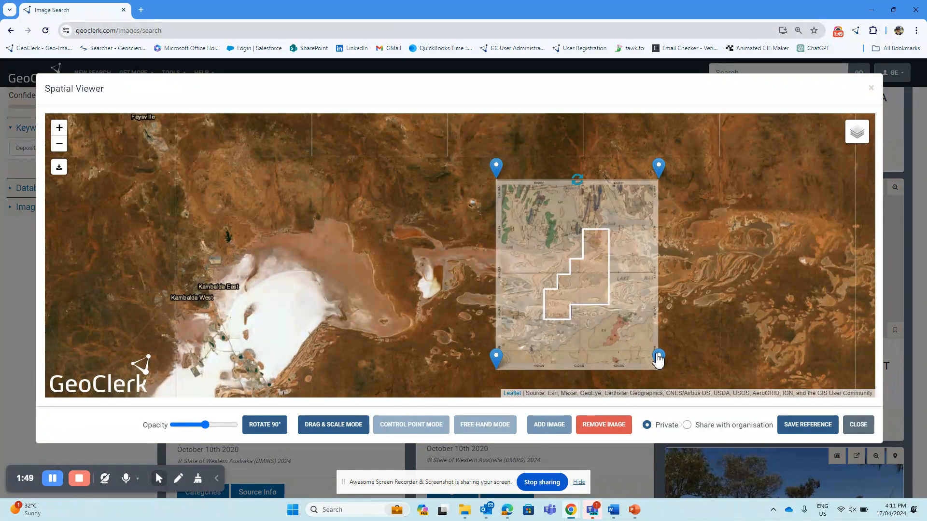
pyautogui.moveTo(657, 354); pyautogui.dragTo(659, 355)
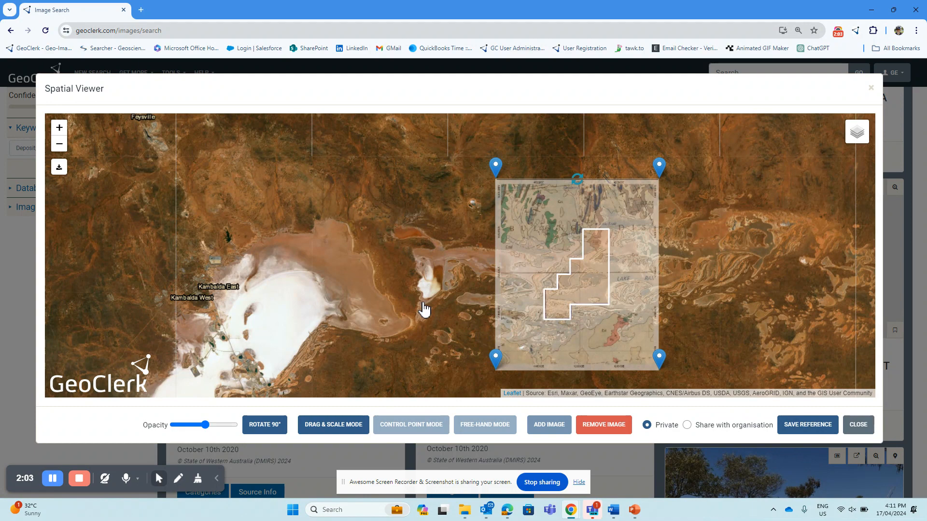
pyautogui.moveTo(496, 166); pyautogui.dragTo(525, 197)
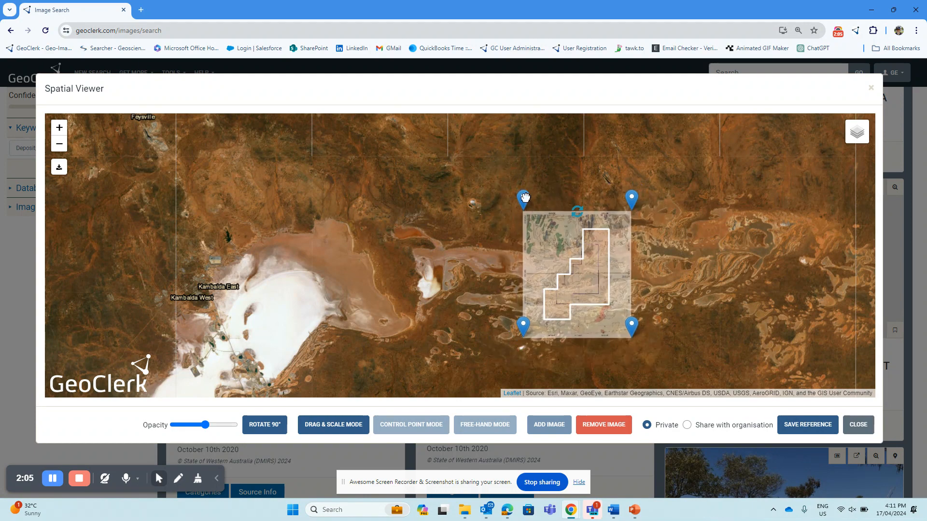
pyautogui.moveTo(548, 248); pyautogui.dragTo(534, 218)
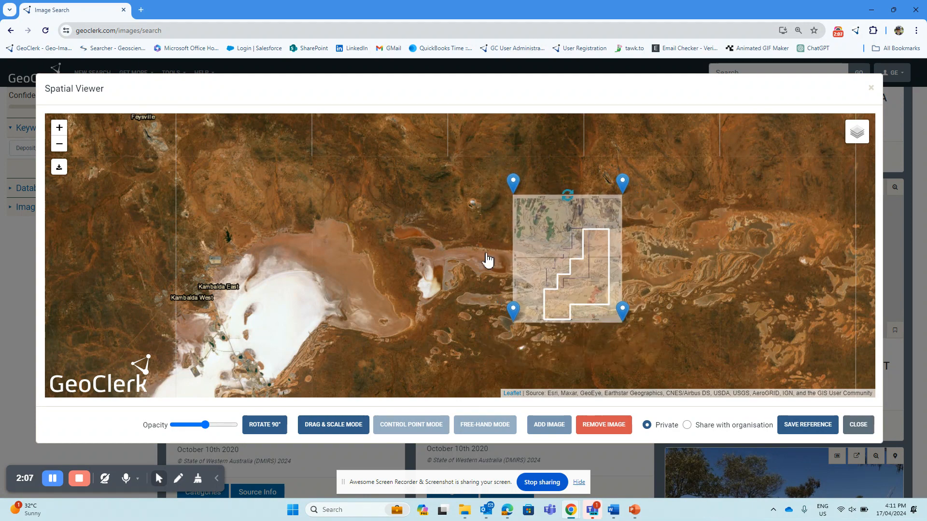
# - In control point mode, place a point on the northwestern grid cross and move the image to X 415000, Y 6560000
pyautogui.click(422, 429)
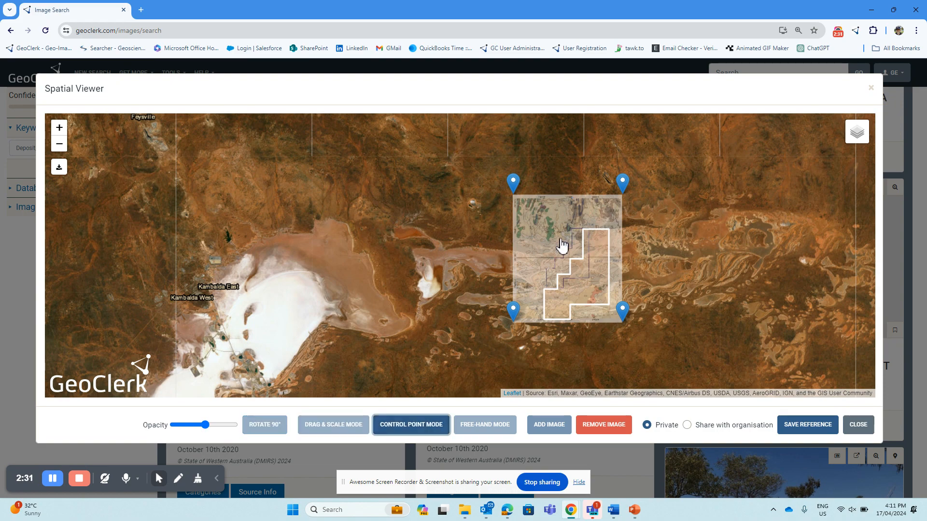
pyautogui.scroll(4, 546, 219)
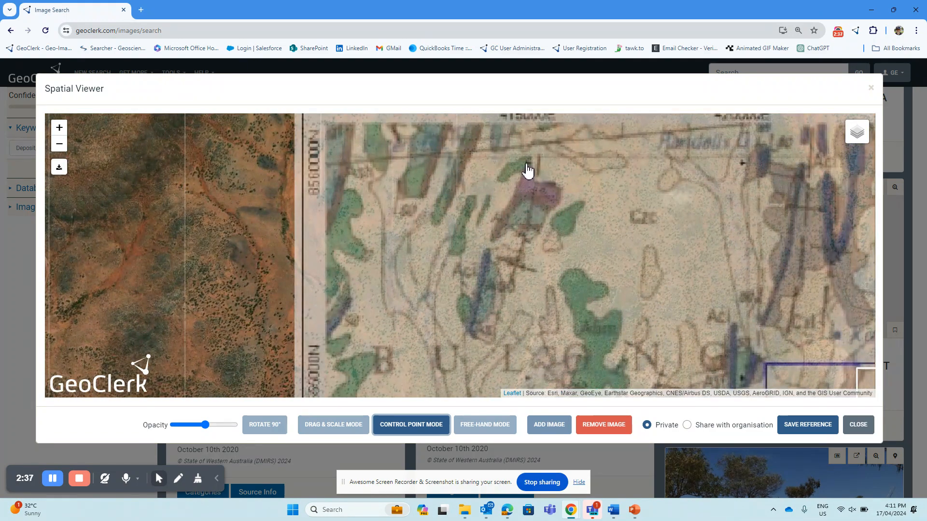
pyautogui.click(527, 170)
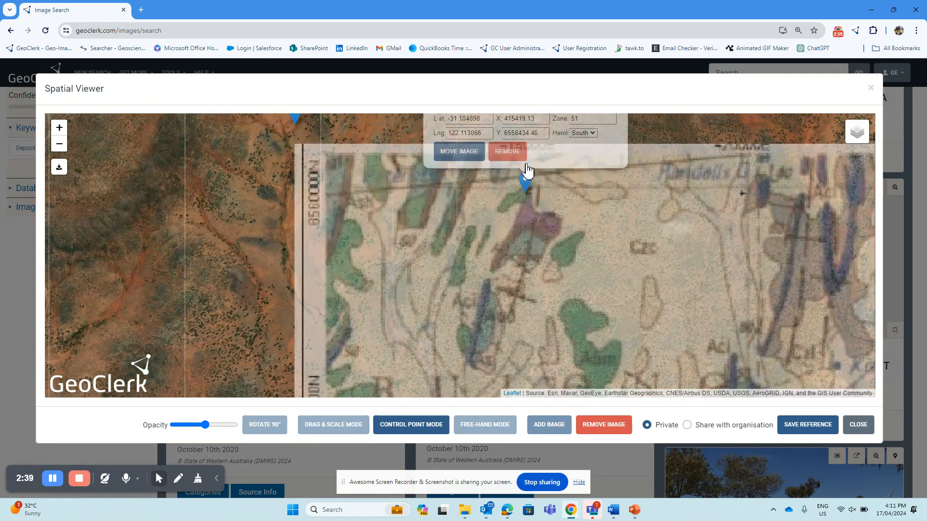
pyautogui.click(516, 128)
pyautogui.moveTo(516, 129); pyautogui.dragTo(534, 129)
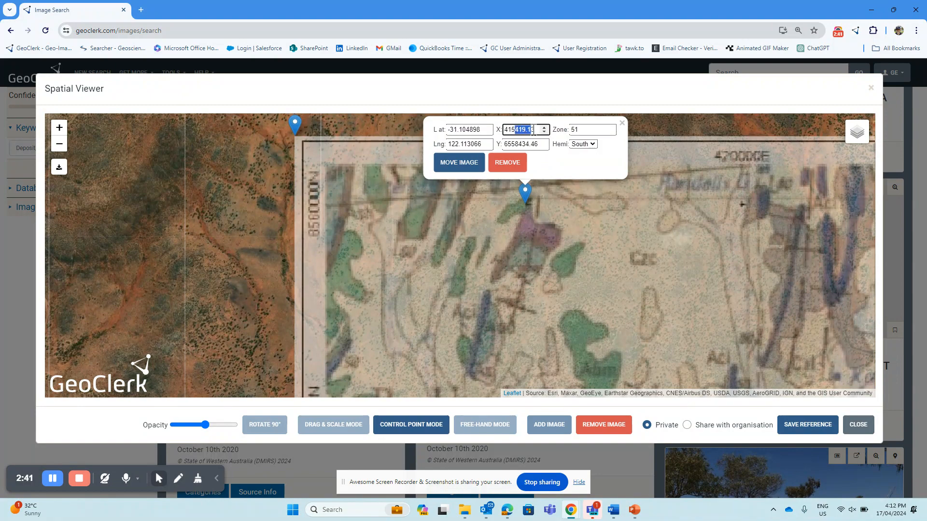
pyautogui.write('000')
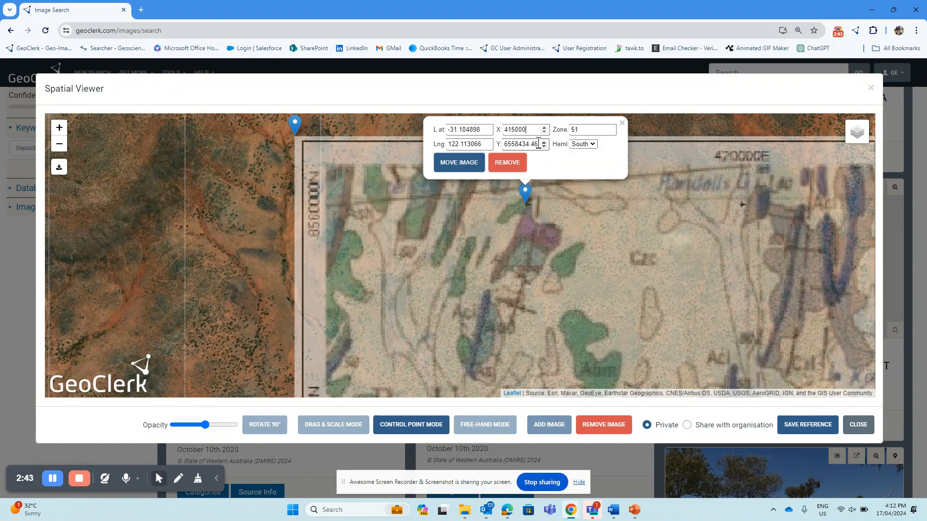
pyautogui.doubleClick(514, 144)
pyautogui.write('6560000')
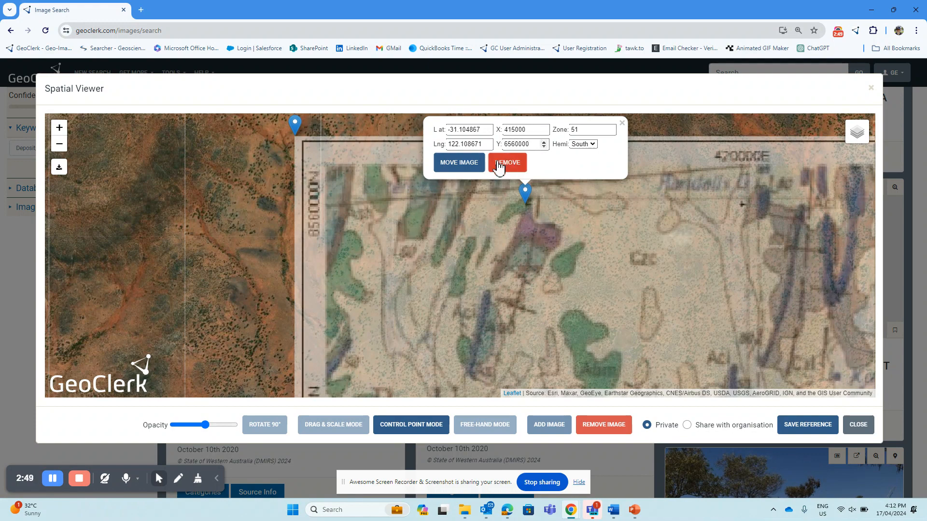
pyautogui.click(459, 162)
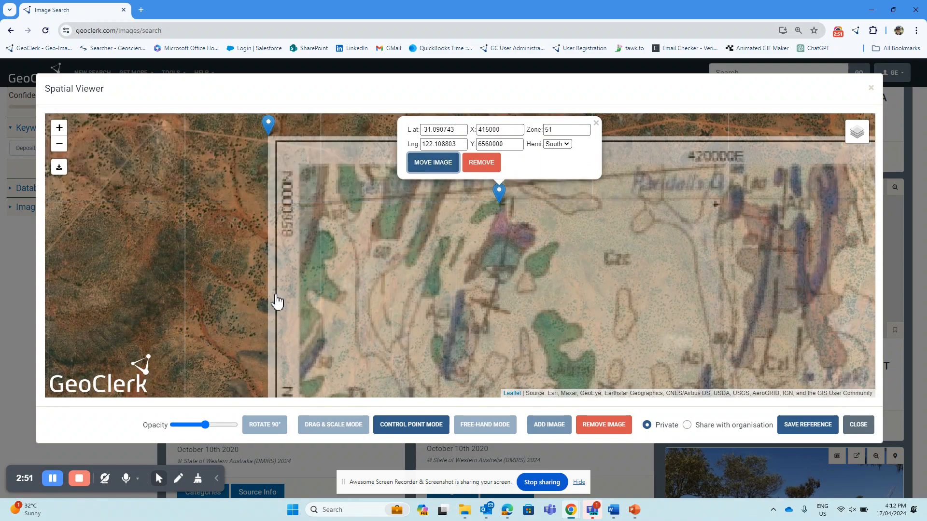
# - Add a second control point on the southeastern grid cross, move the image to X 425000, Y 6540000, and close the point's details
pyautogui.scroll(-1, 277, 306)
pyautogui.moveTo(738, 294); pyautogui.dragTo(602, 115)
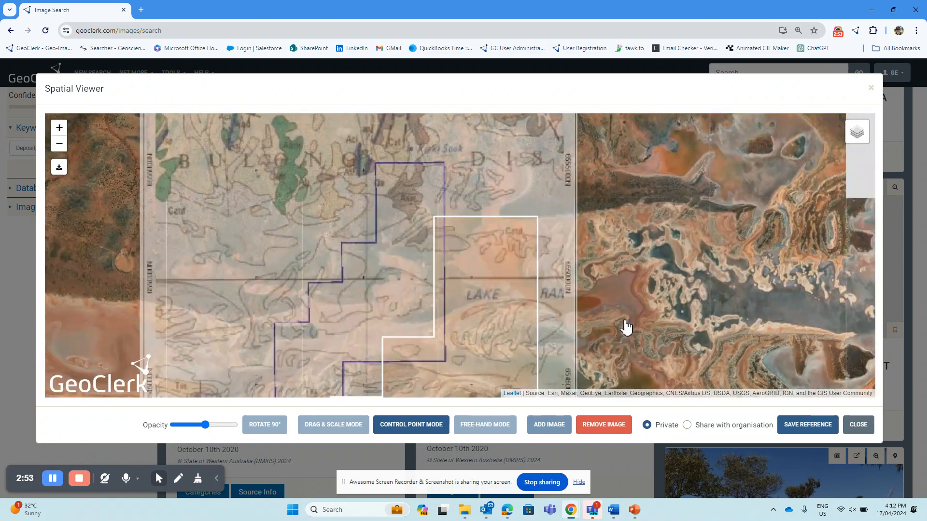
pyautogui.moveTo(628, 332); pyautogui.dragTo(662, 150)
pyautogui.scroll(2, 506, 314)
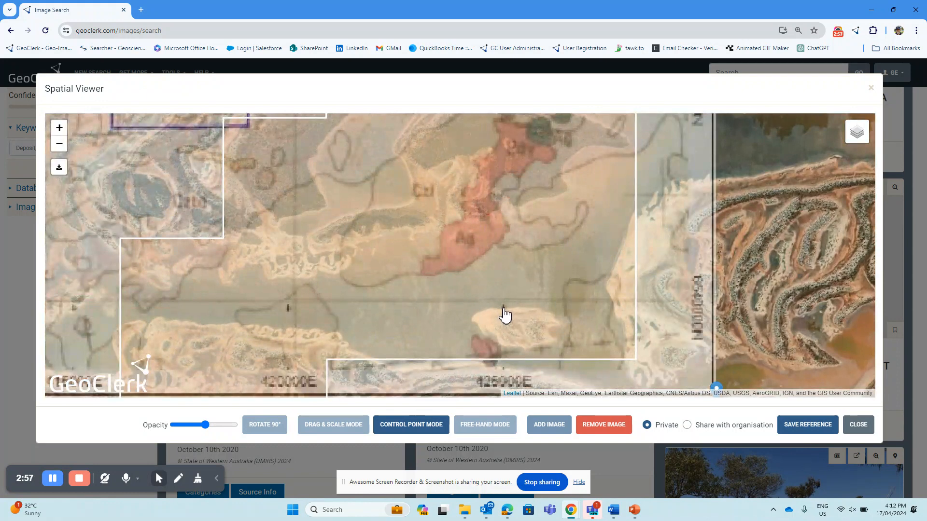
pyautogui.click(504, 310)
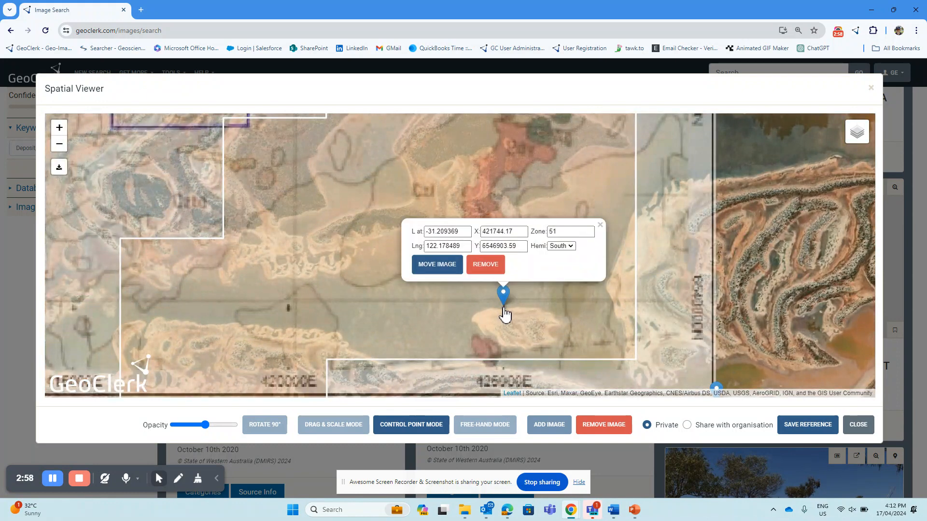
pyautogui.doubleClick(490, 232)
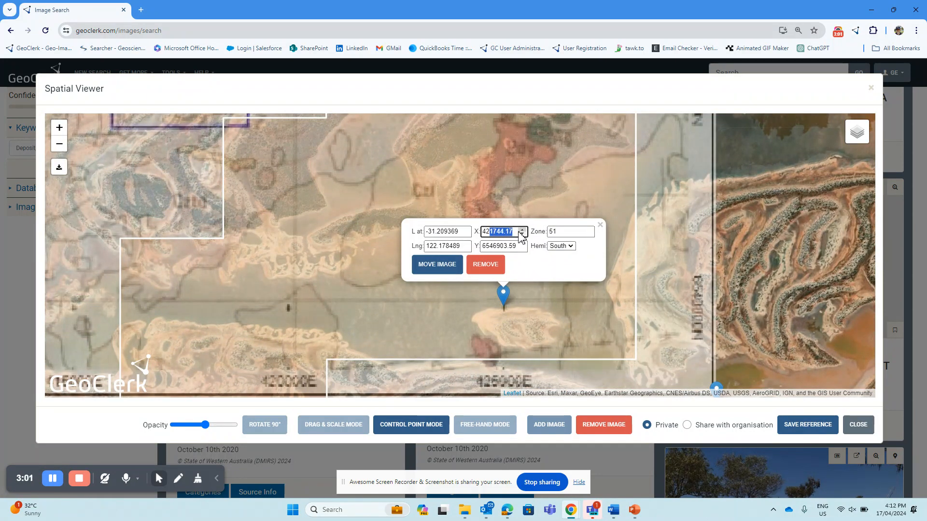
pyautogui.write('425000')
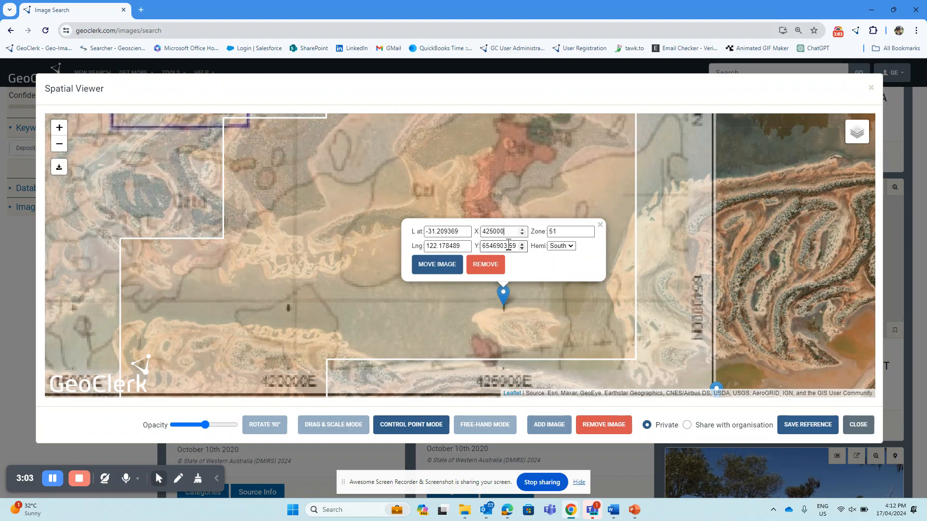
pyautogui.doubleClick(495, 248)
pyautogui.write('6540000')
pyautogui.click(449, 268)
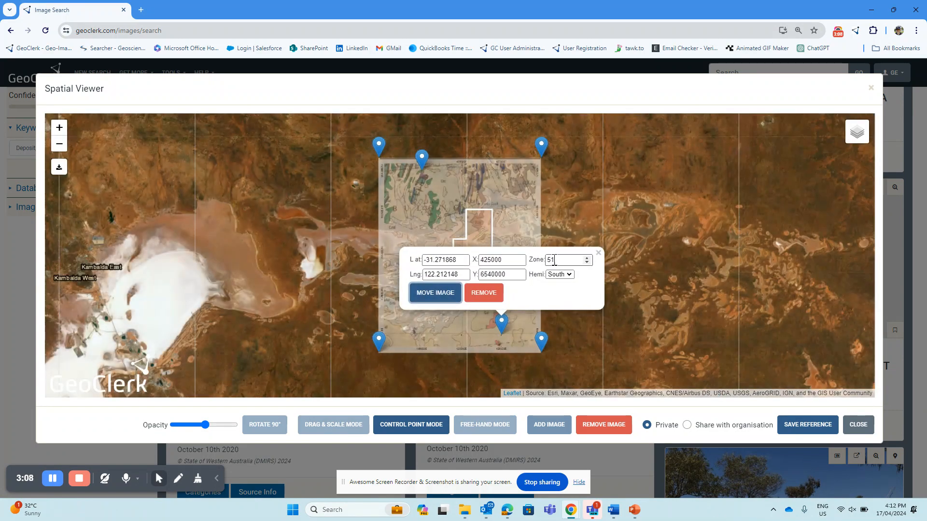
pyautogui.click(598, 253)
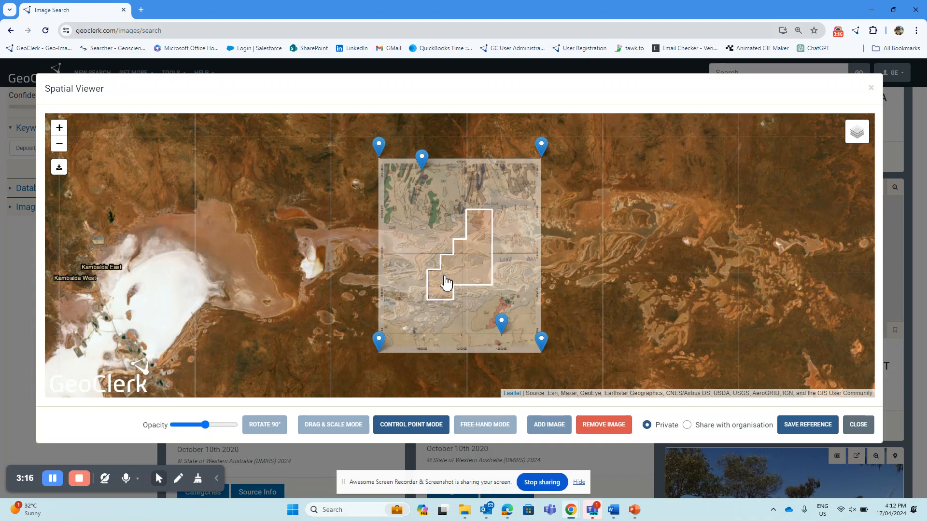
# - Remove both added control points from the map image
pyautogui.click(501, 324)
pyautogui.click(484, 295)
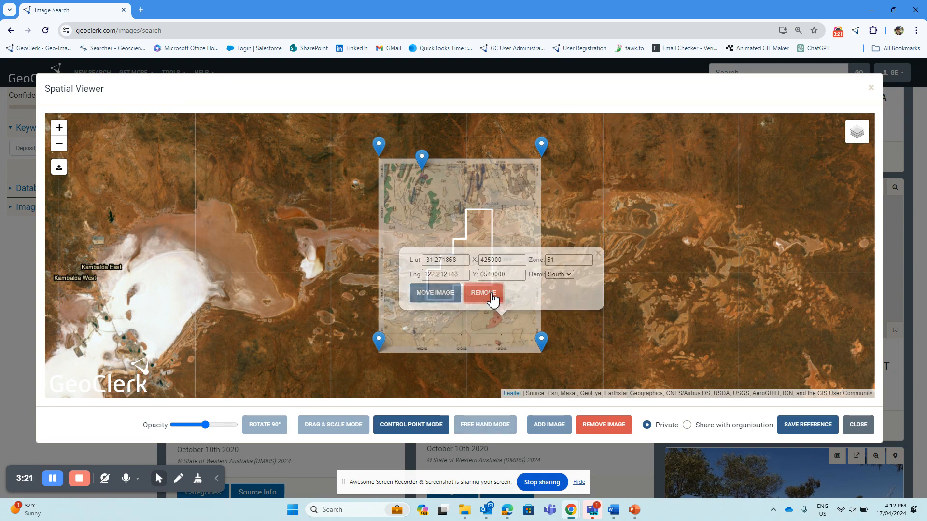
pyautogui.click(420, 161)
pyautogui.click(416, 164)
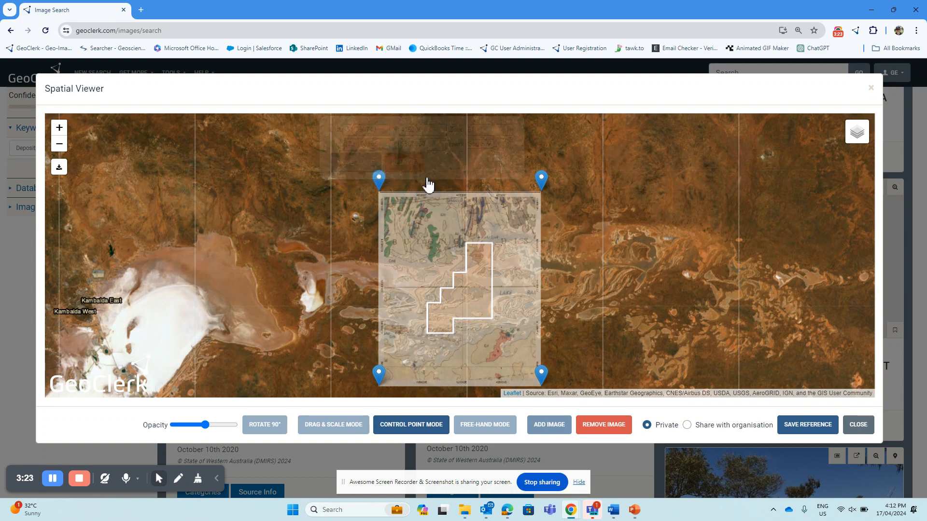
pyautogui.moveTo(428, 285); pyautogui.dragTo(393, 244)
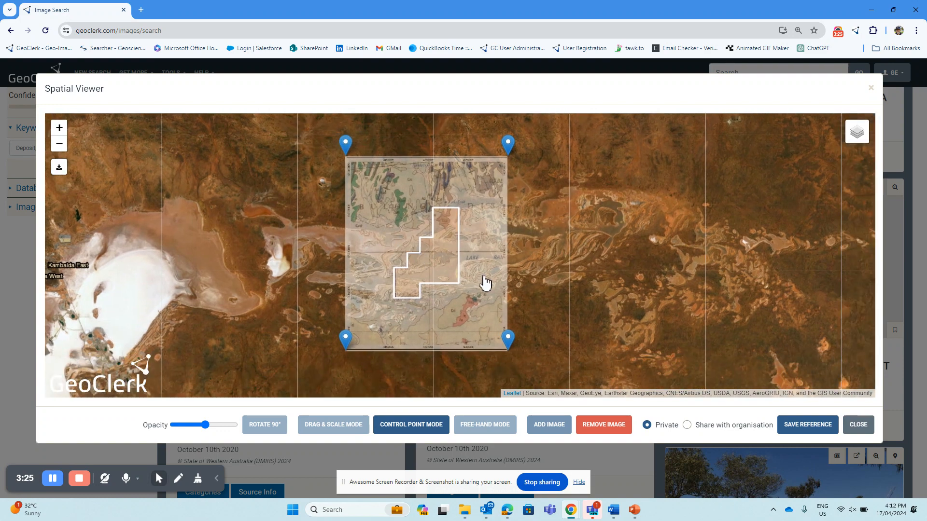
pyautogui.moveTo(486, 283); pyautogui.dragTo(488, 282)
# - Switch to drag and scale mode and move the map image northwest, off the white tenement boundary
pyautogui.click(352, 428)
pyautogui.scroll(2, 445, 327)
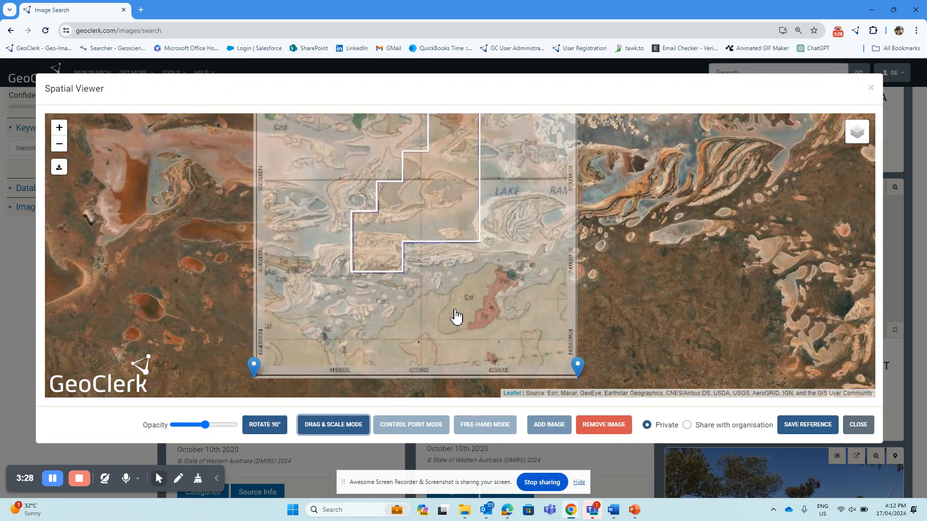
pyautogui.moveTo(456, 317); pyautogui.dragTo(367, 291)
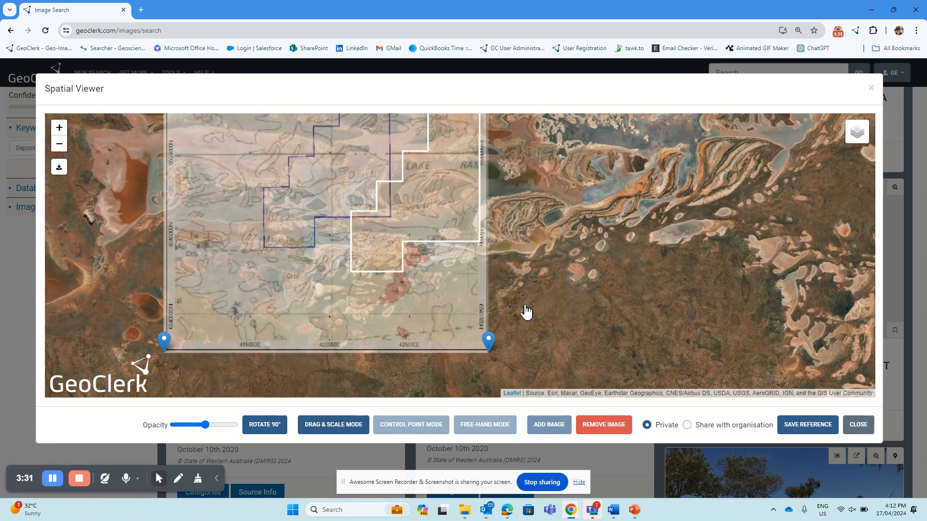
# - In free-hand mode, reposition each of the image's four corners individually so its tenement outline fits the white boundary
pyautogui.moveTo(521, 296); pyautogui.dragTo(597, 341)
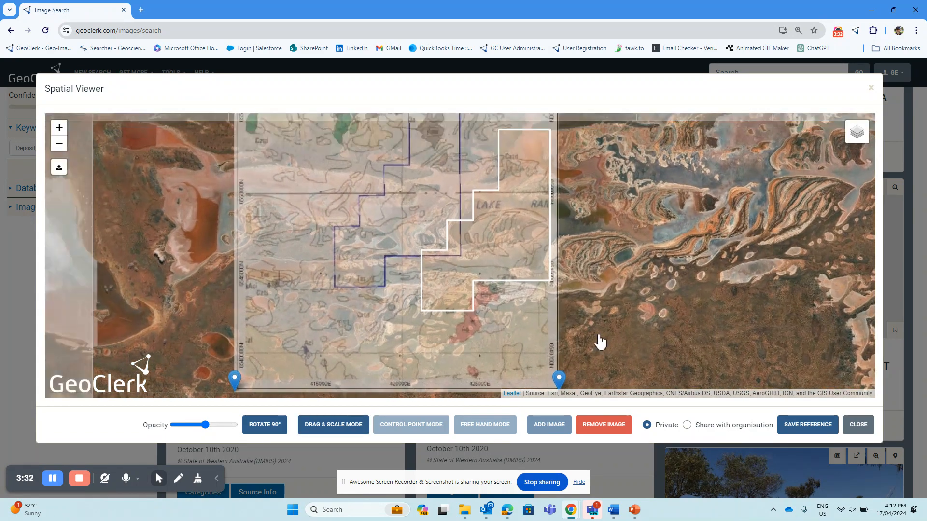
pyautogui.click(507, 424)
pyautogui.scroll(1, 593, 313)
pyautogui.scroll(-3, 594, 312)
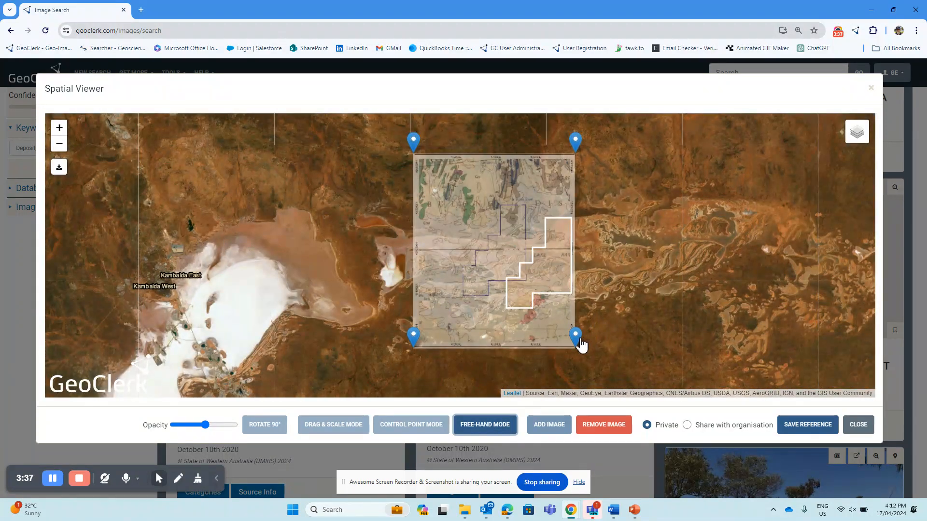
pyautogui.moveTo(580, 340); pyautogui.dragTo(643, 355)
pyautogui.moveTo(575, 142); pyautogui.dragTo(638, 165)
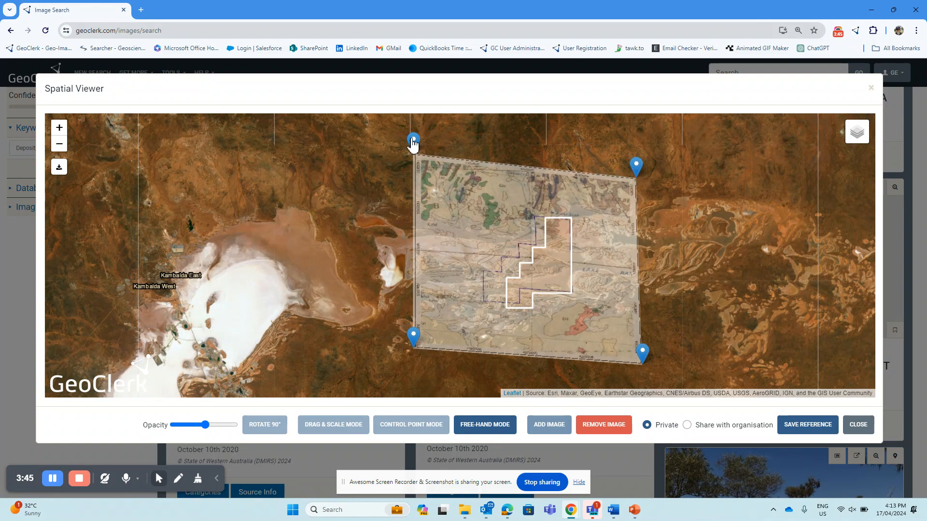
pyautogui.moveTo(414, 142); pyautogui.dragTo(436, 149)
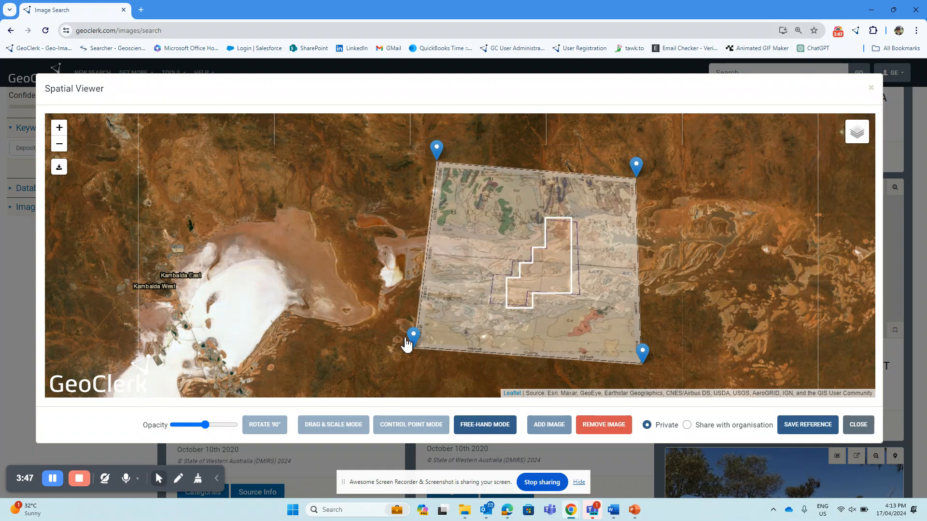
pyautogui.moveTo(413, 337); pyautogui.dragTo(451, 349)
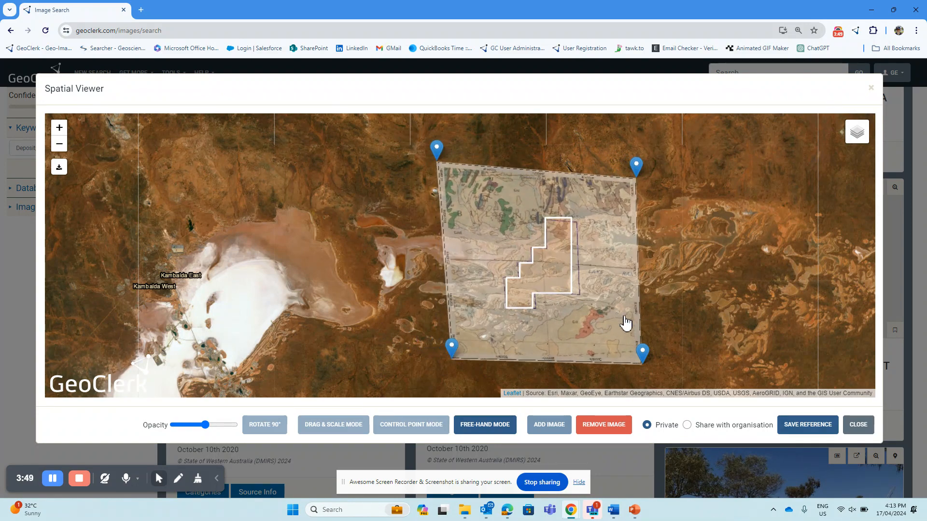
pyautogui.moveTo(651, 365); pyautogui.dragTo(639, 363)
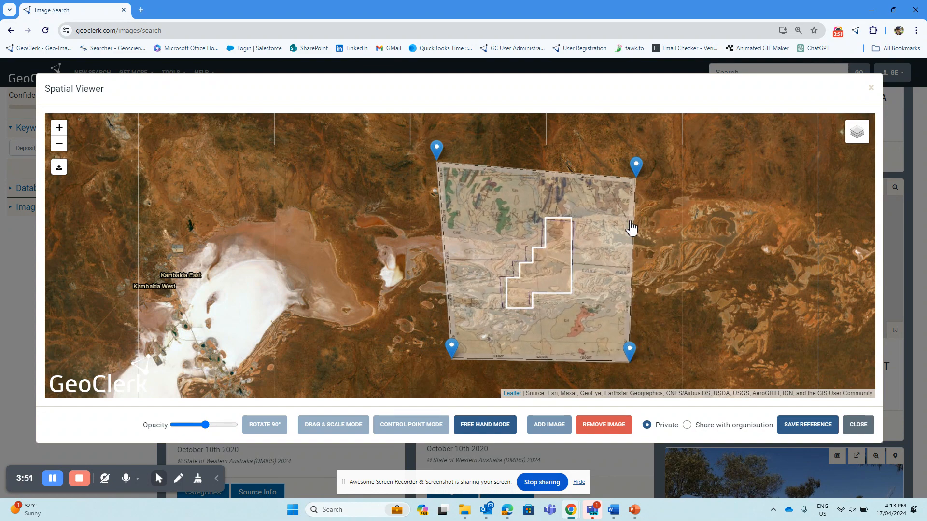
# - Fine-tune the map image's northwest, northeast and southeast corners to match the white tenement boundary, and save the reference
pyautogui.moveTo(431, 152); pyautogui.dragTo(444, 157)
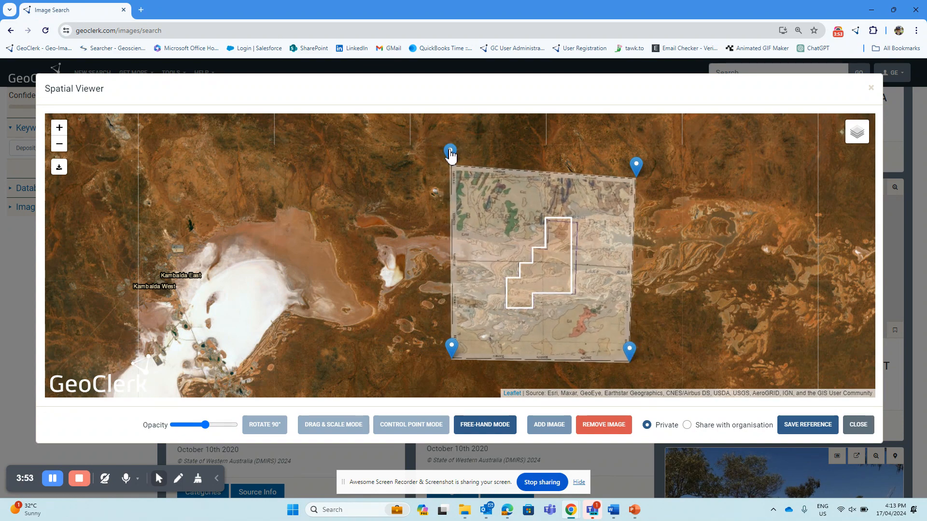
pyautogui.moveTo(635, 166); pyautogui.dragTo(626, 158)
pyautogui.moveTo(629, 348); pyautogui.dragTo(626, 345)
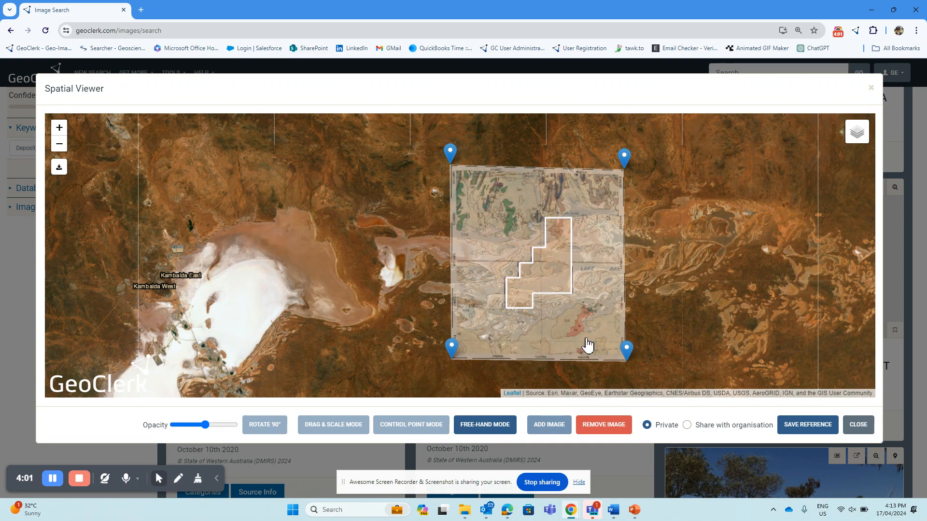
pyautogui.click(819, 427)
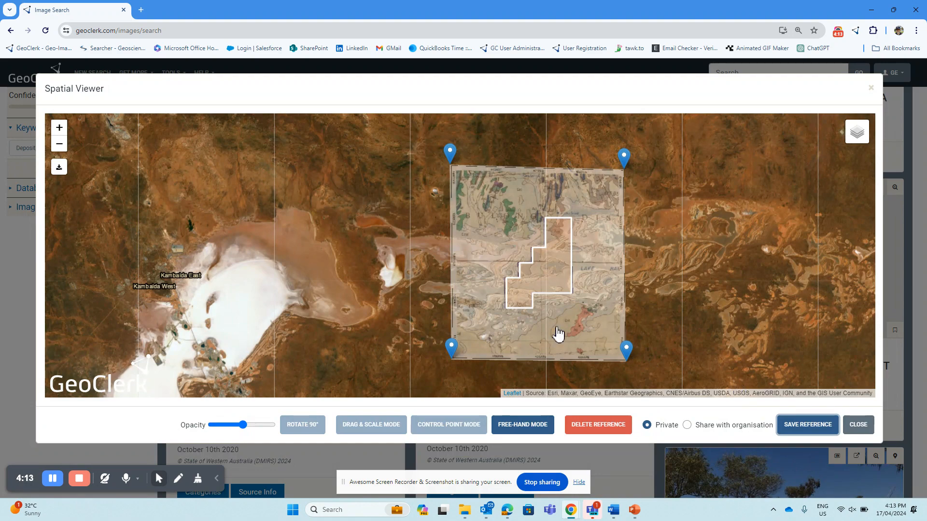
# - Download the georeferenced map image as a TIFF overlay and close the spatial viewer
pyautogui.click(60, 167)
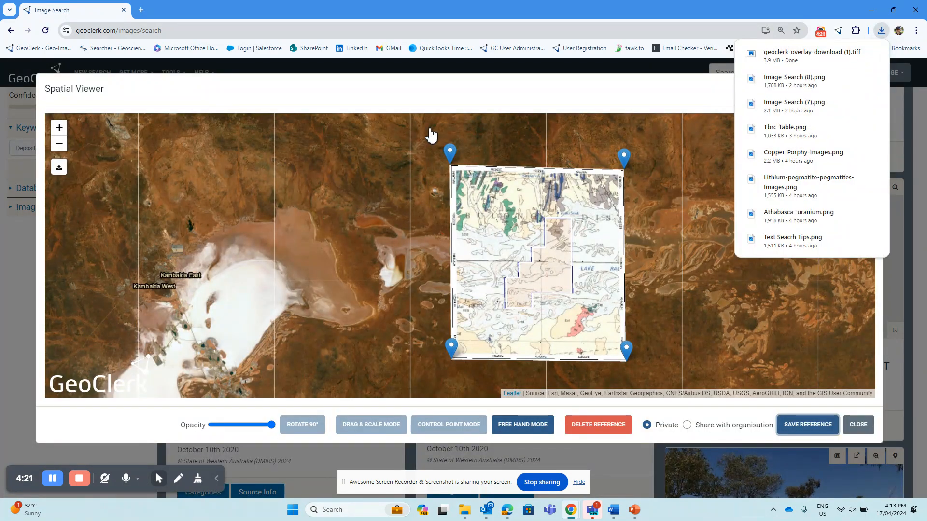
pyautogui.click(664, 100)
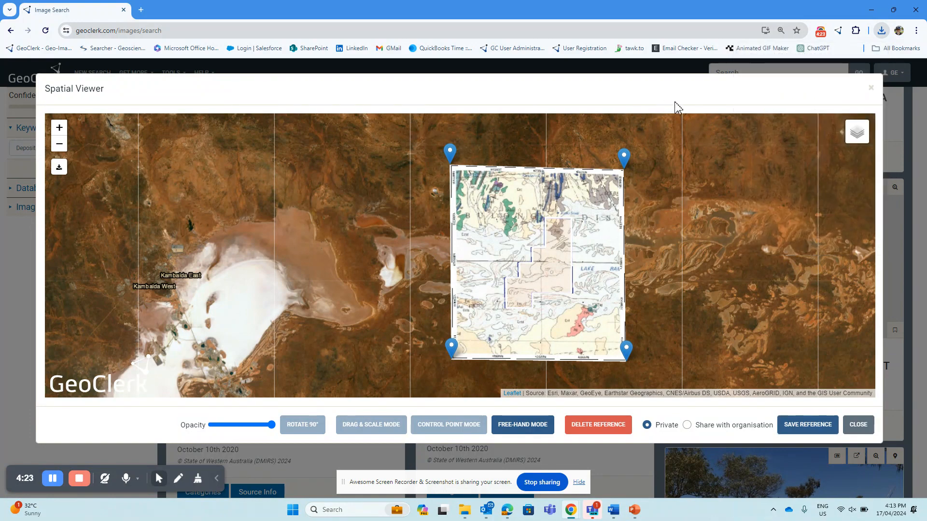
pyautogui.click(843, 425)
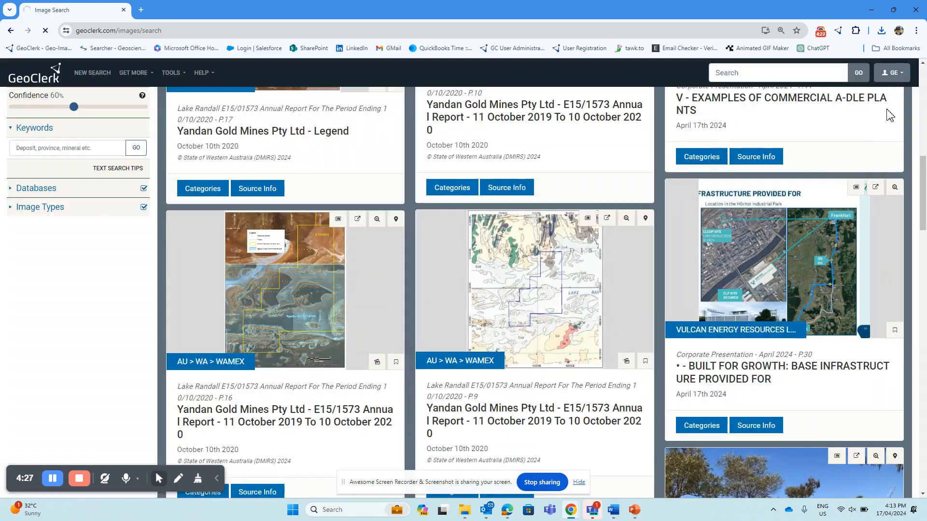
# - Open the account's list of saved georeferenced images
pyautogui.click(894, 78)
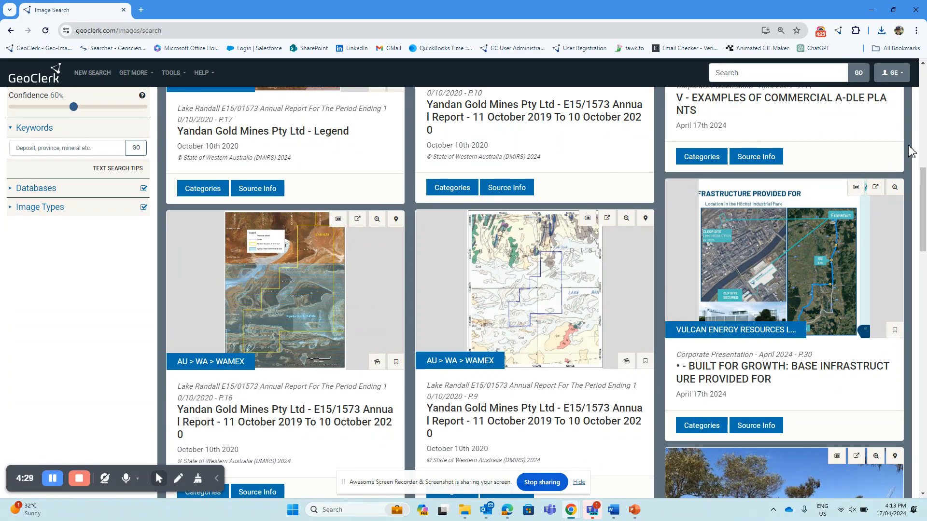
pyautogui.click(925, 123)
pyautogui.scroll(3, 912, 105)
pyautogui.click(894, 73)
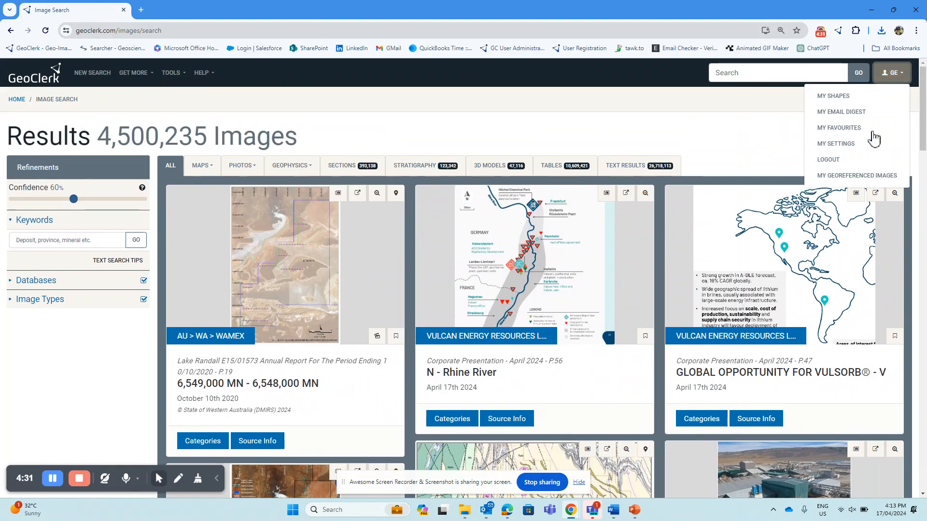
pyautogui.click(843, 176)
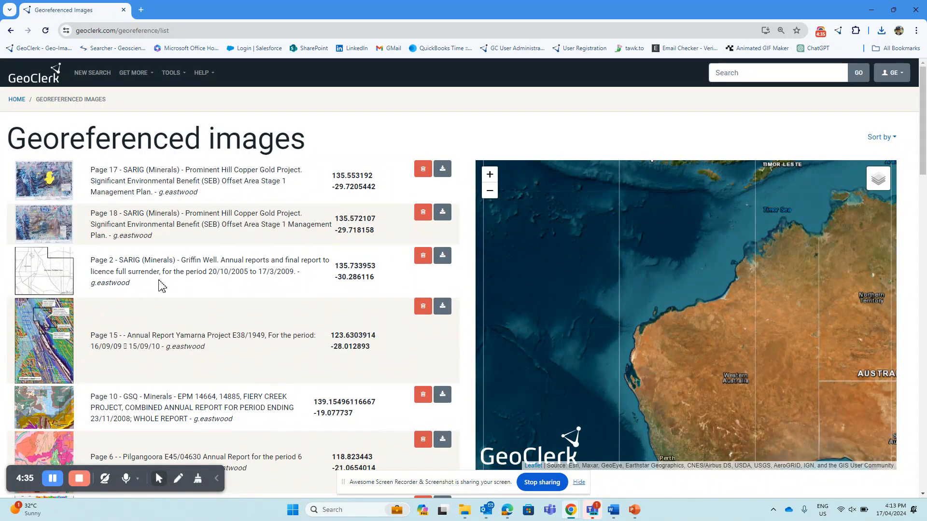
# - Find the page 9 Lake Randall E15/01573 annual report entry in the list and display its image on the map
pyautogui.scroll(-10, 154, 284)
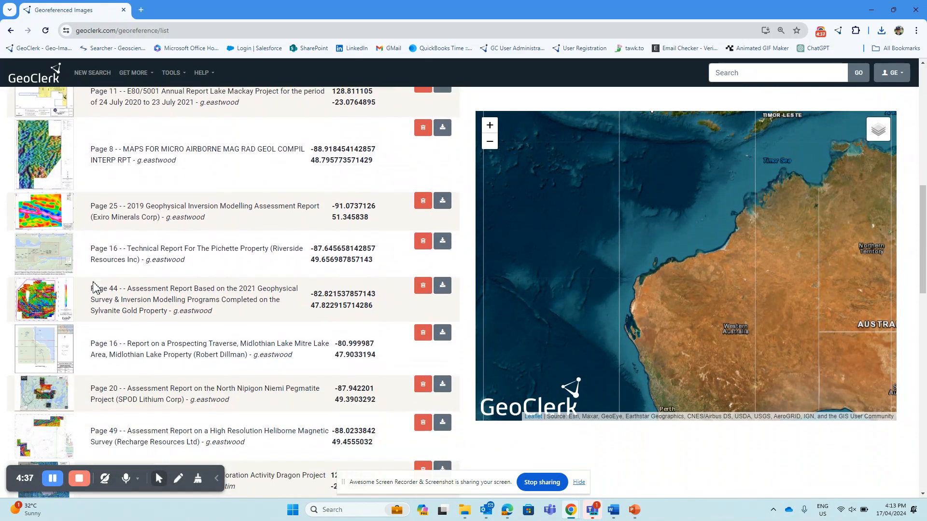
pyautogui.scroll(-10, 87, 447)
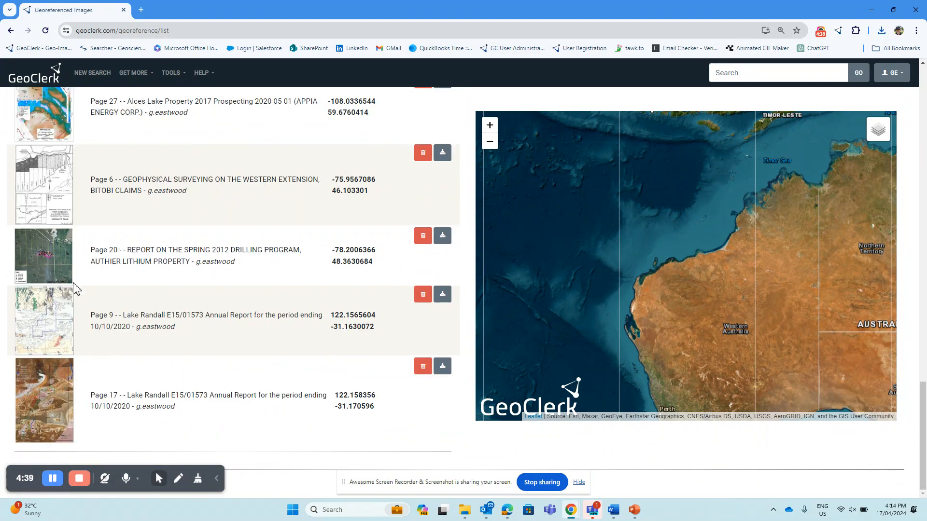
pyautogui.click(65, 325)
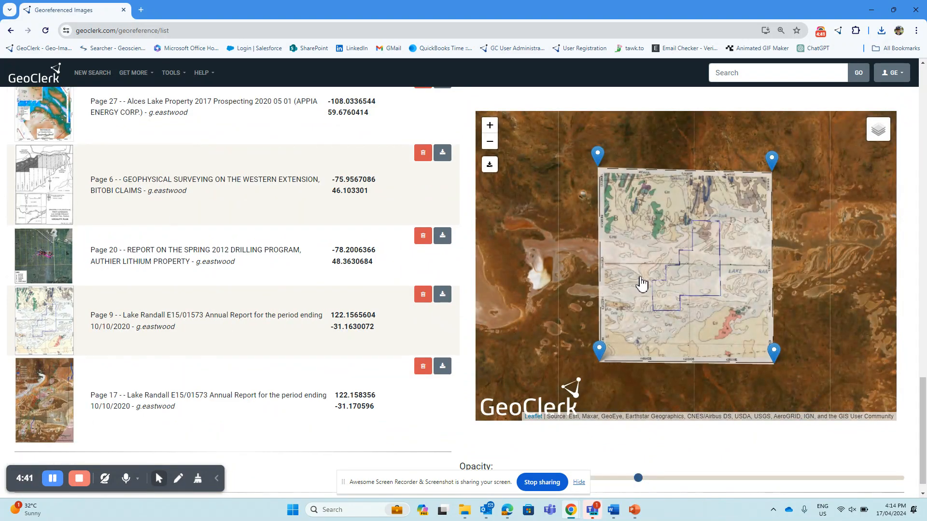